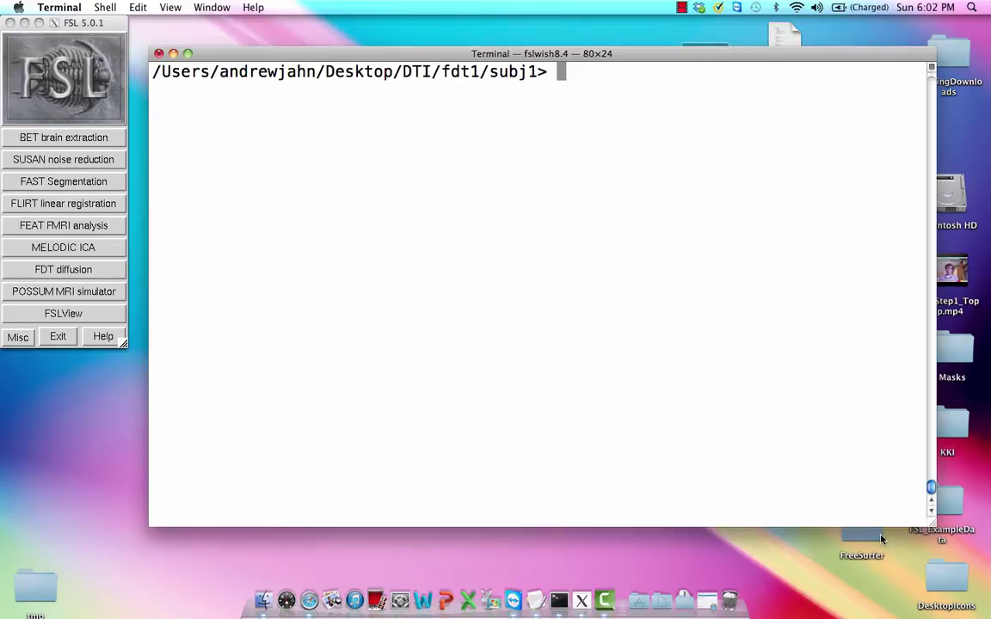
Recall the earlier 'bet hifi_nodif hifi_nodif_brain -m -f 0.2' command from history
{"action": "key", "text": "Up"}
{"action": "key", "text": "Up"}
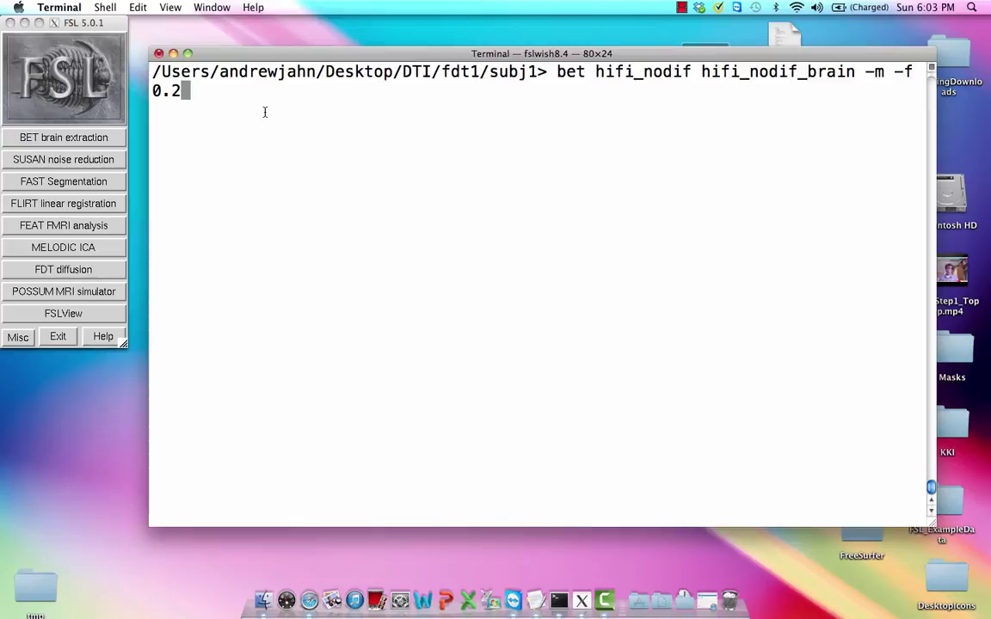
Recall the eddy command and highlight its --mask and --acqp=acqparams.txt arguments
{"action": "key", "text": "ctrl+u"}
{"action": "type", "text": "eddy --imain=dwidata --mask=hifi_nodif_brain_mask --indix=index.txt --acqp=acqparams.txt --bvecs=bvecs --bvals=bvals --fwhm=0 --topup=topup_AP_PA_b0 --flm=quadratic --out=eddy_unwarped_images"}
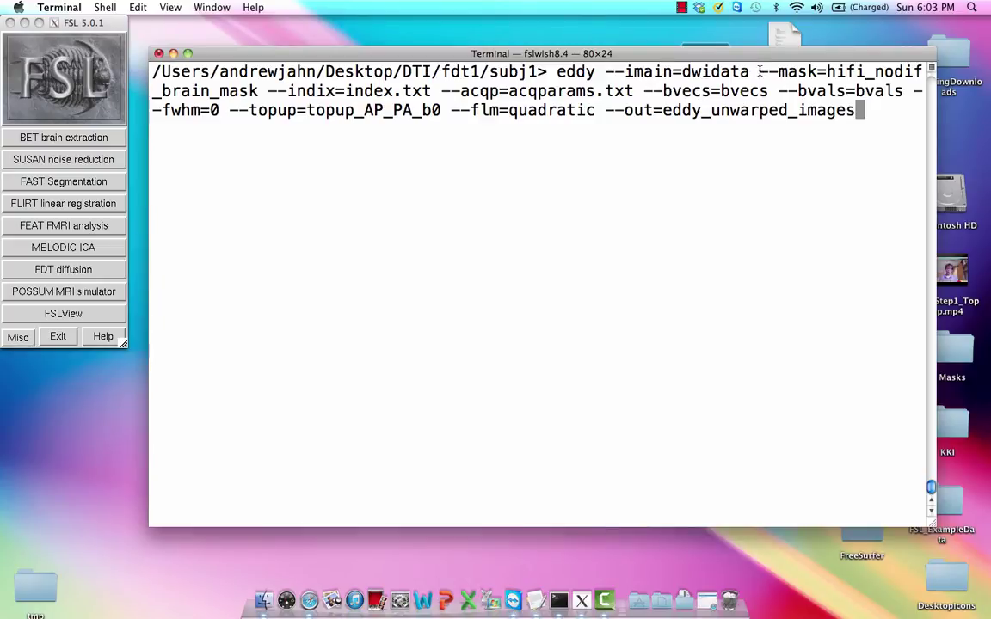
{"action": "left_click_drag", "start_coordinate": [758, 72], "coordinate": [922, 73]}
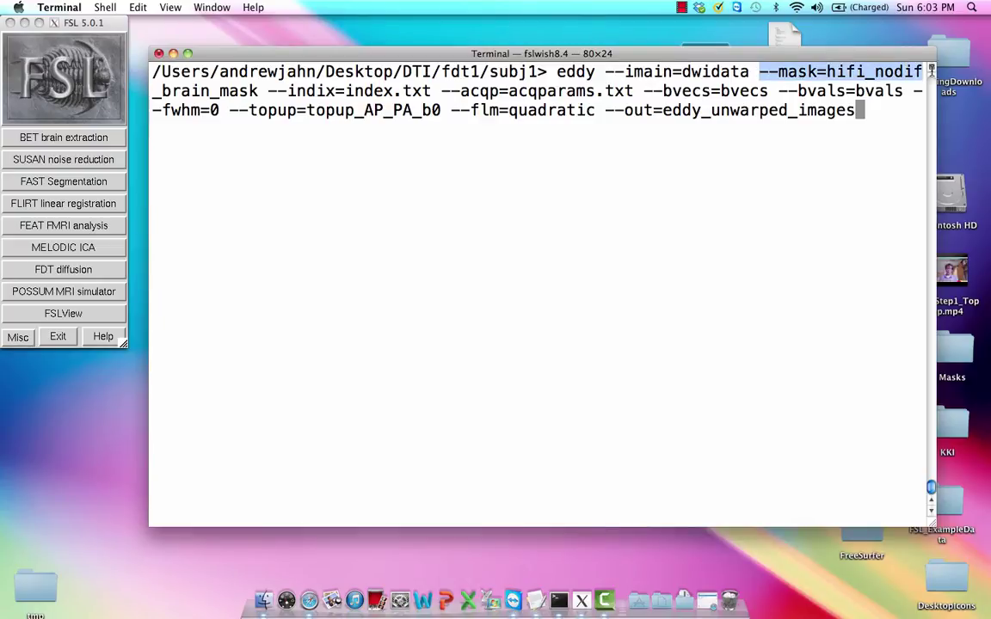
{"action": "left_click", "coordinate": [256, 90]}
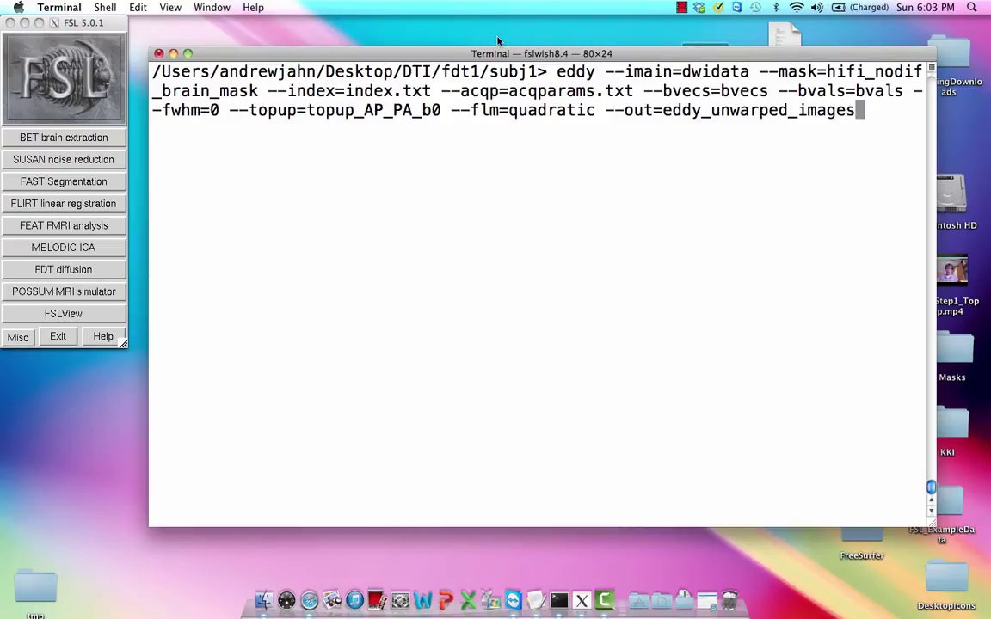
{"action": "left_click_drag", "start_coordinate": [634, 91], "coordinate": [442, 93]}
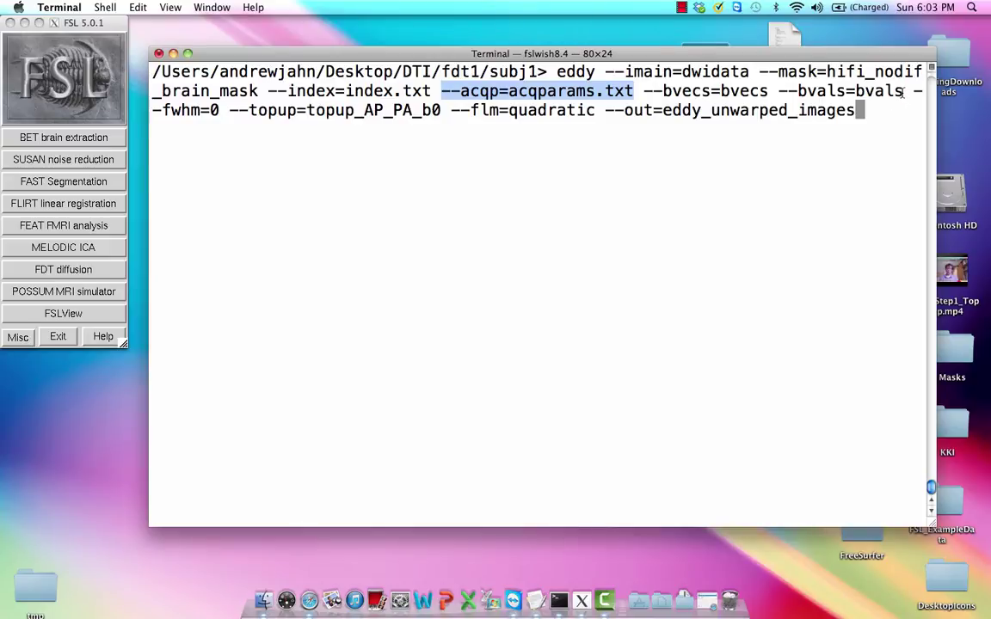
Highlight the bvecs/bvals, --fwhm=0, --flm=quadratic and --topup=topup_AP_PA_b0 arguments, then erase the line
{"action": "left_click_drag", "start_coordinate": [903, 93], "coordinate": [744, 92]}
{"action": "left_click", "coordinate": [173, 113]}
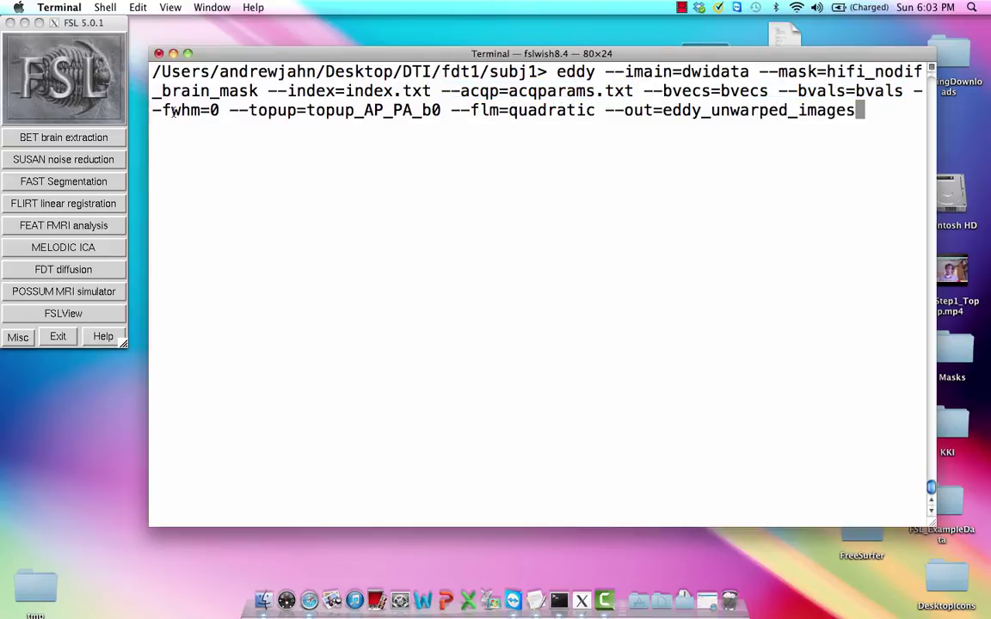
{"action": "left_click_drag", "start_coordinate": [220, 110], "coordinate": [150, 110]}
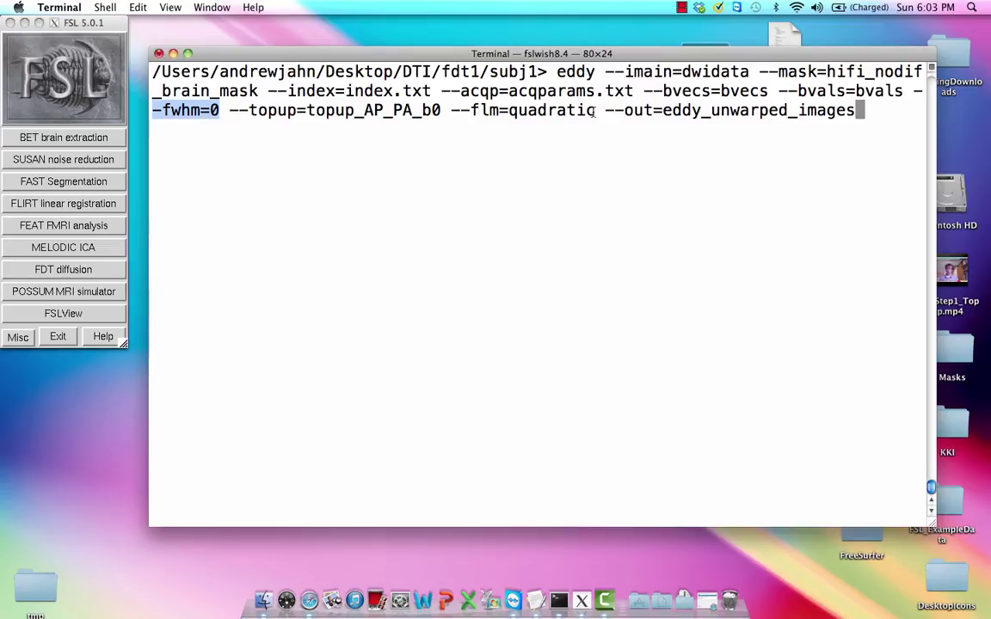
{"action": "left_click_drag", "start_coordinate": [595, 112], "coordinate": [455, 111]}
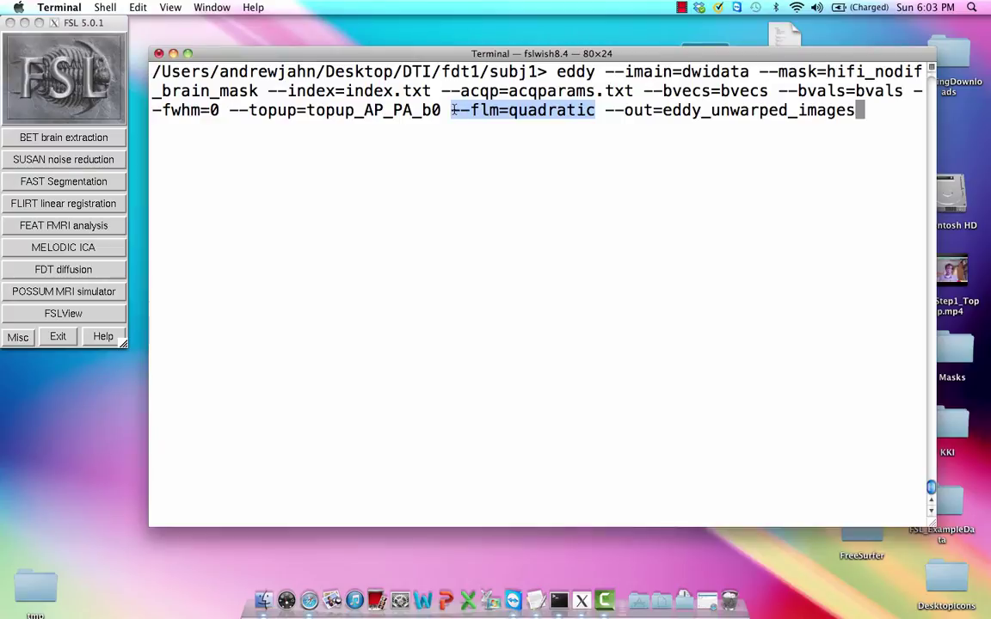
{"action": "left_click", "coordinate": [597, 112]}
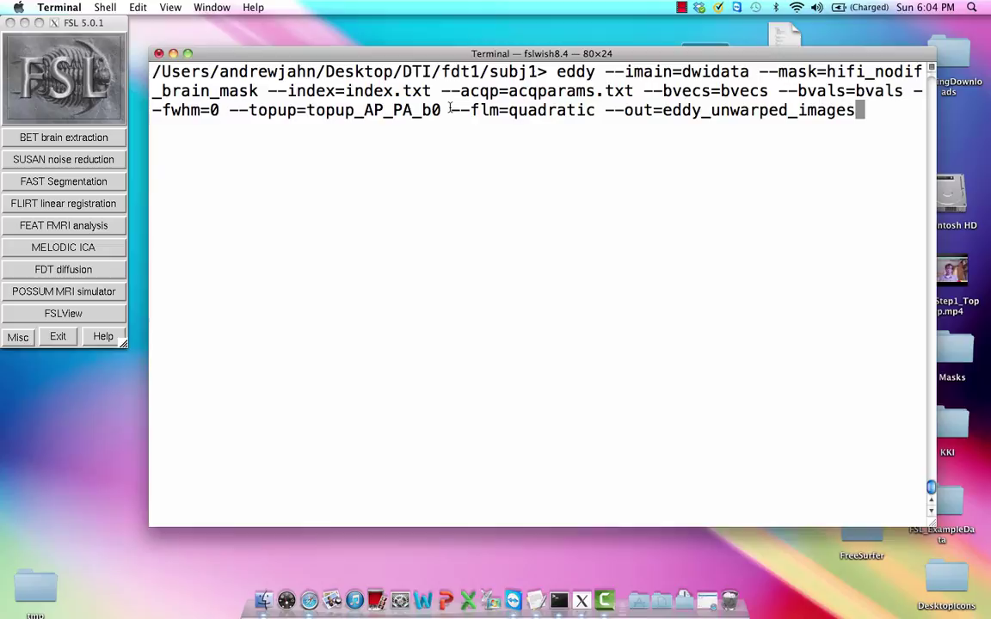
{"action": "left_click_drag", "start_coordinate": [442, 110], "coordinate": [230, 111]}
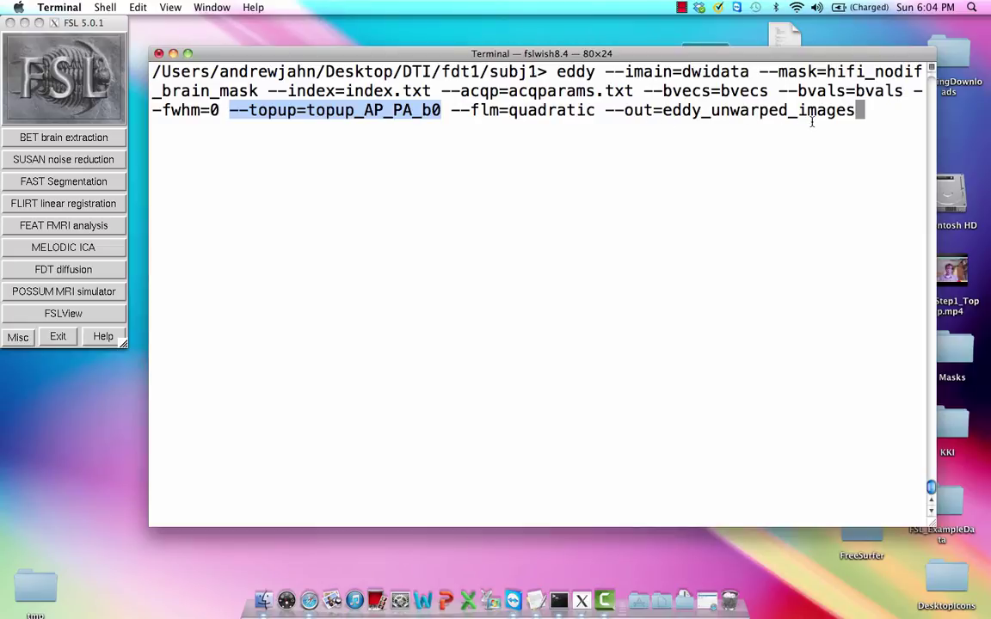
{"action": "key", "text": "ctrl+u"}
Run 'cp pre_baked/eddy_unwarped_images.* .' and launch FSLView from the FSL panel
{"action": "type", "text": "cp pre_baked/e"}
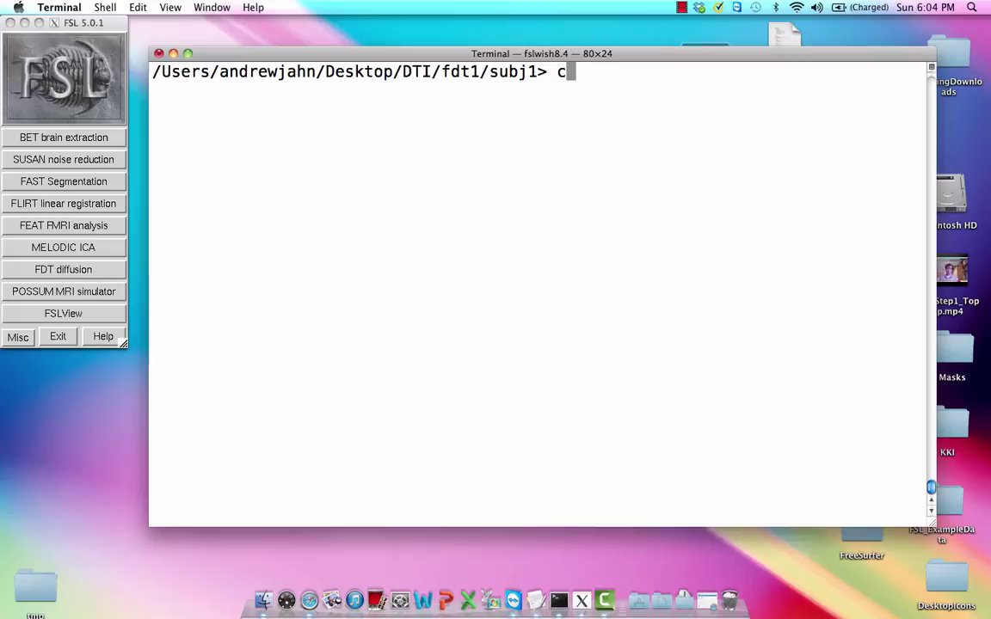
{"action": "type", "text": "dd"}
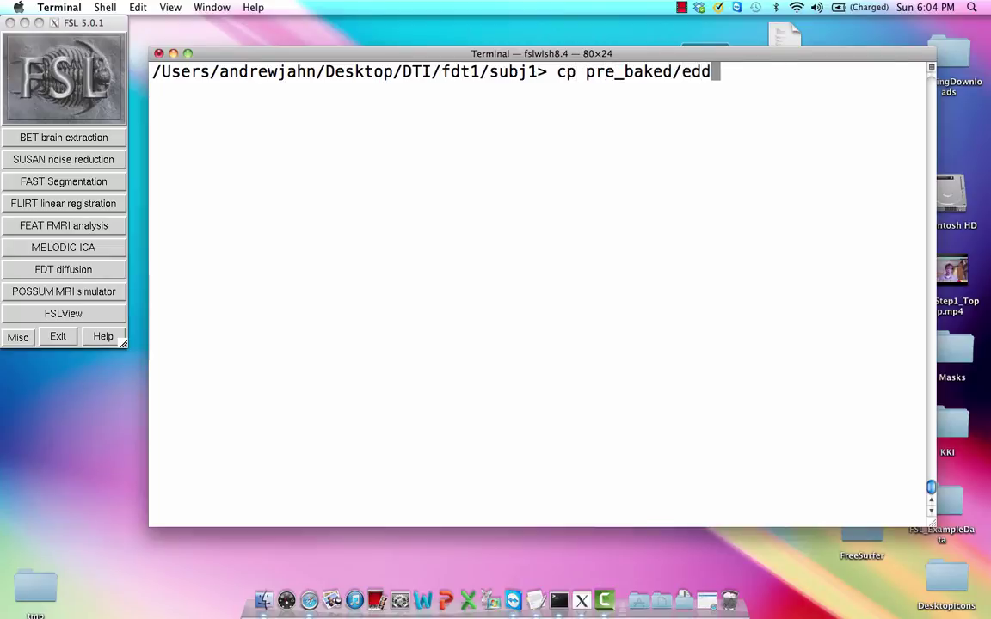
{"action": "key", "text": "Tab"}
{"action": "type", "text": "* ."}
{"action": "key", "text": "Return"}
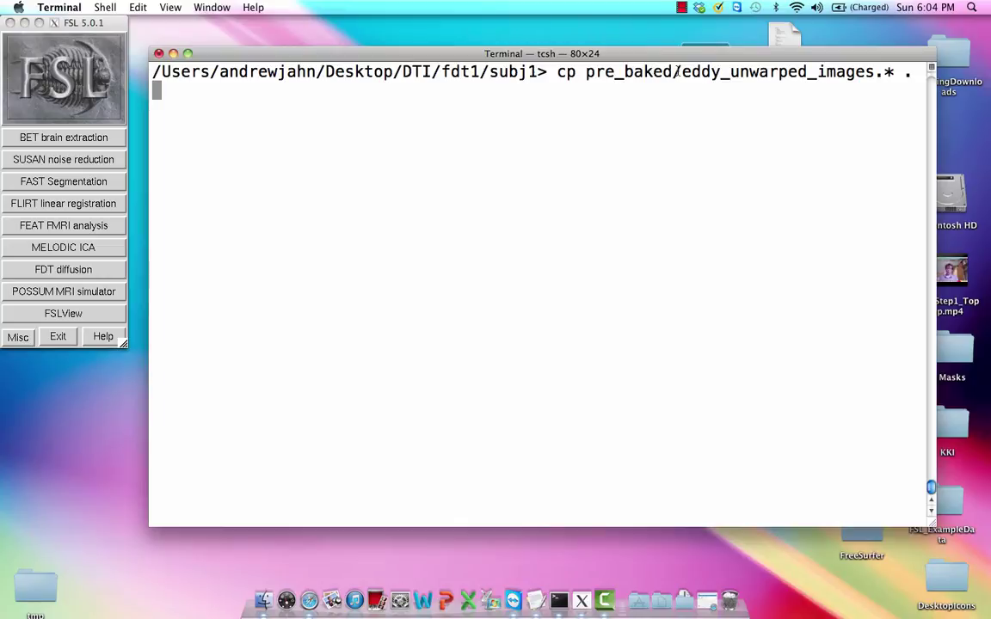
{"action": "left_click", "coordinate": [59, 313]}
{"action": "left_click", "coordinate": [59, 313]}
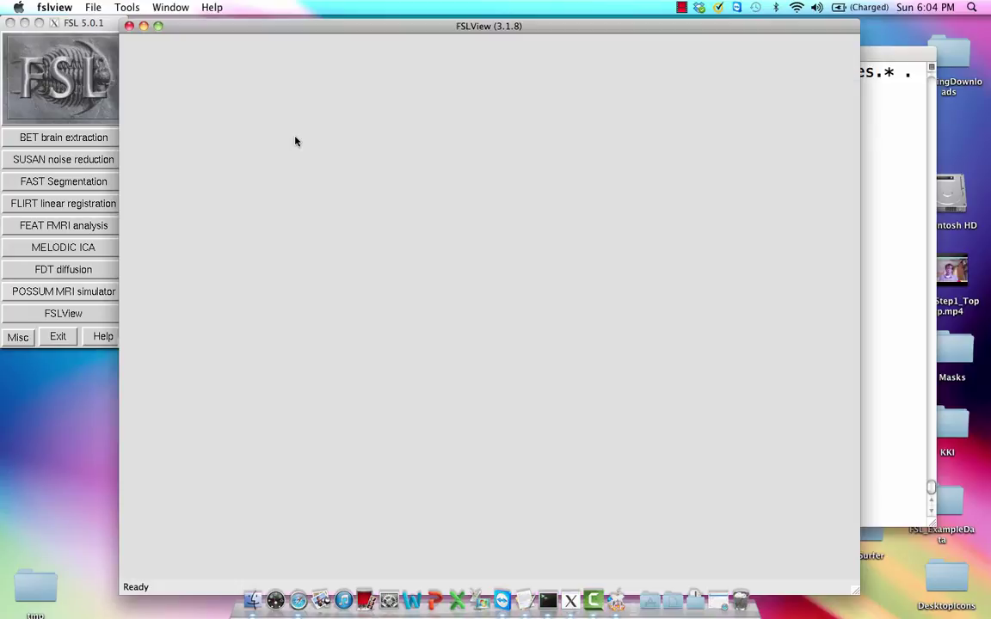
Open dwidata.nii.gz in FSLView, then choose File > Add to pick another image
{"action": "left_click", "coordinate": [93, 7]}
{"action": "left_click", "coordinate": [108, 31]}
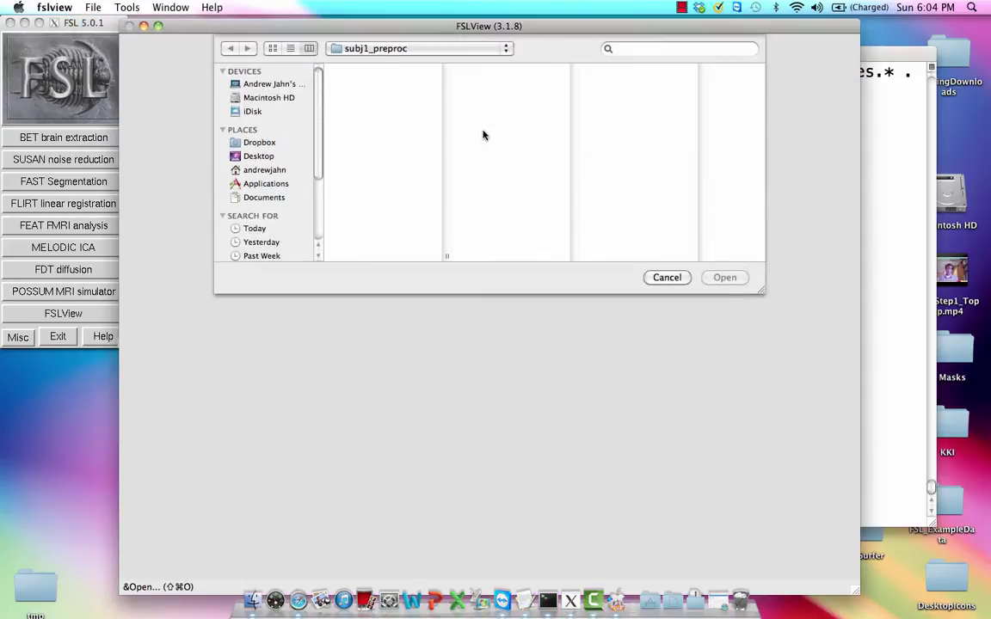
{"action": "double_click", "coordinate": [370, 118]}
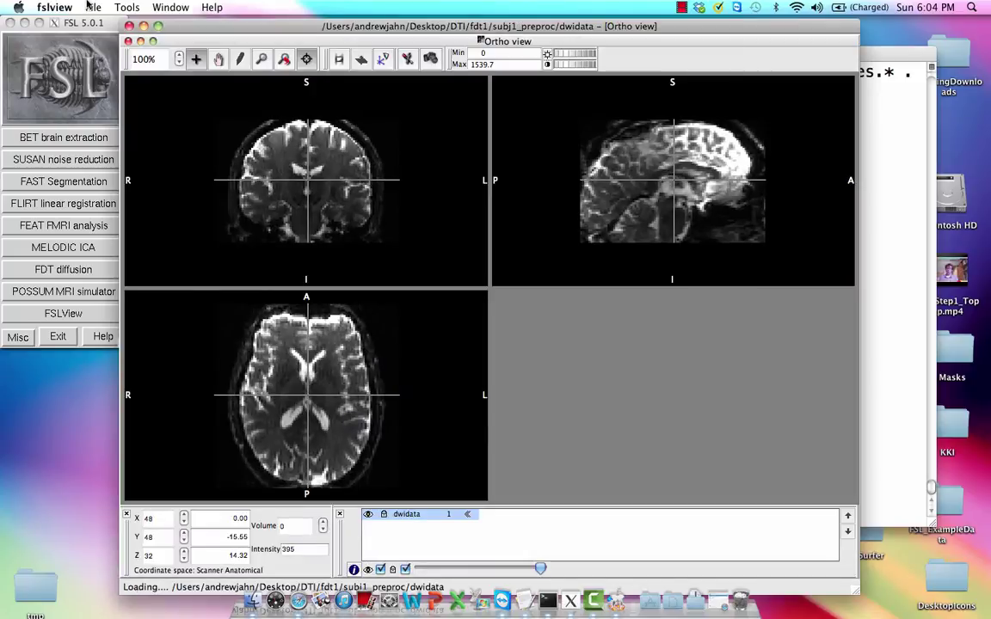
{"action": "left_click", "coordinate": [85, 7]}
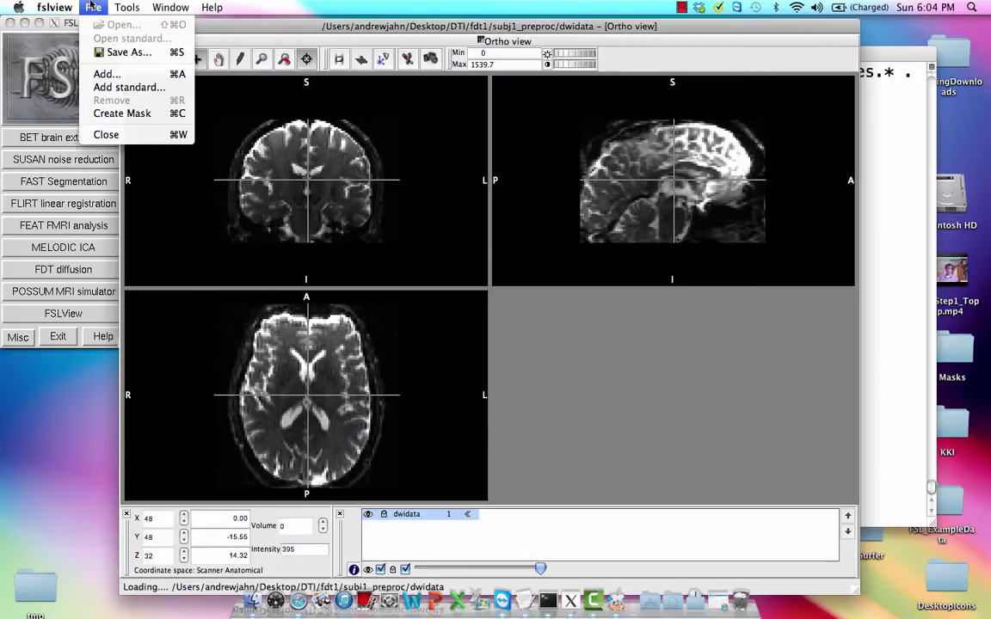
{"action": "left_click", "coordinate": [104, 74]}
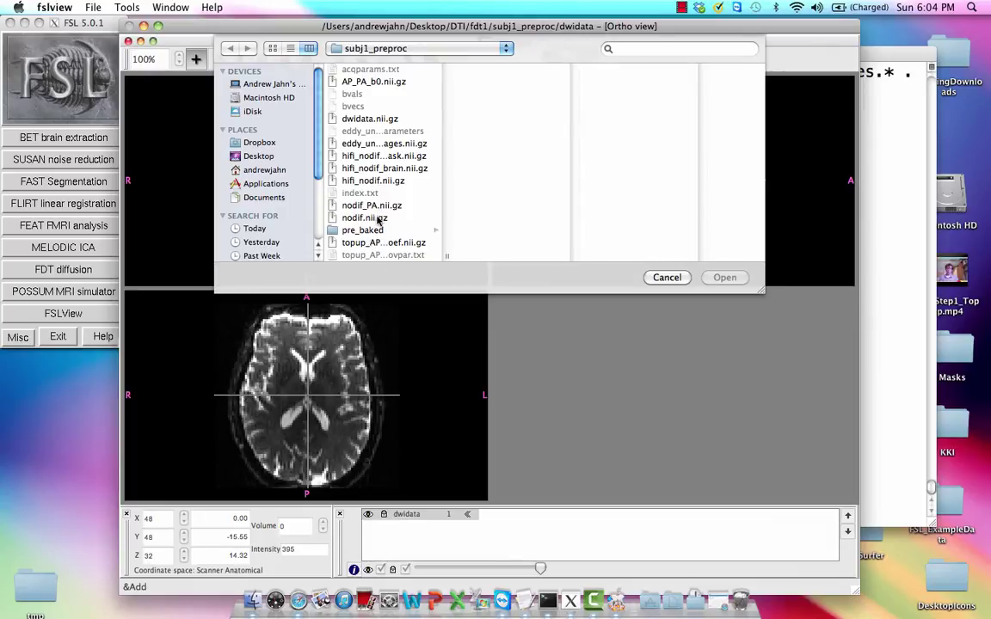
Add eddy_unwarped_images.nii.gz as a layer over dwidata and flip its visibility once
{"action": "left_click", "coordinate": [379, 144]}
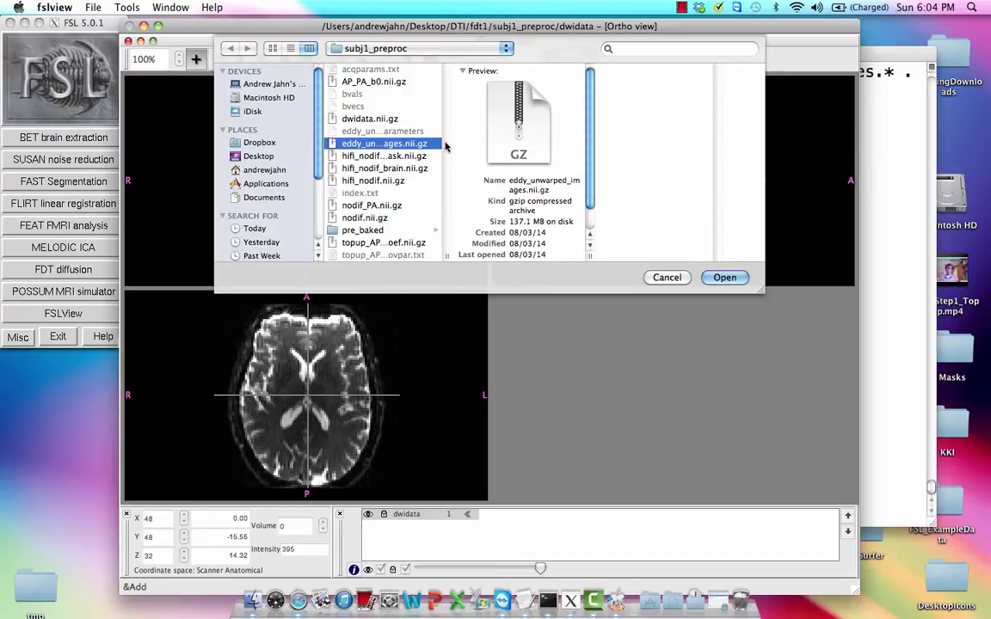
{"action": "left_click", "coordinate": [725, 277]}
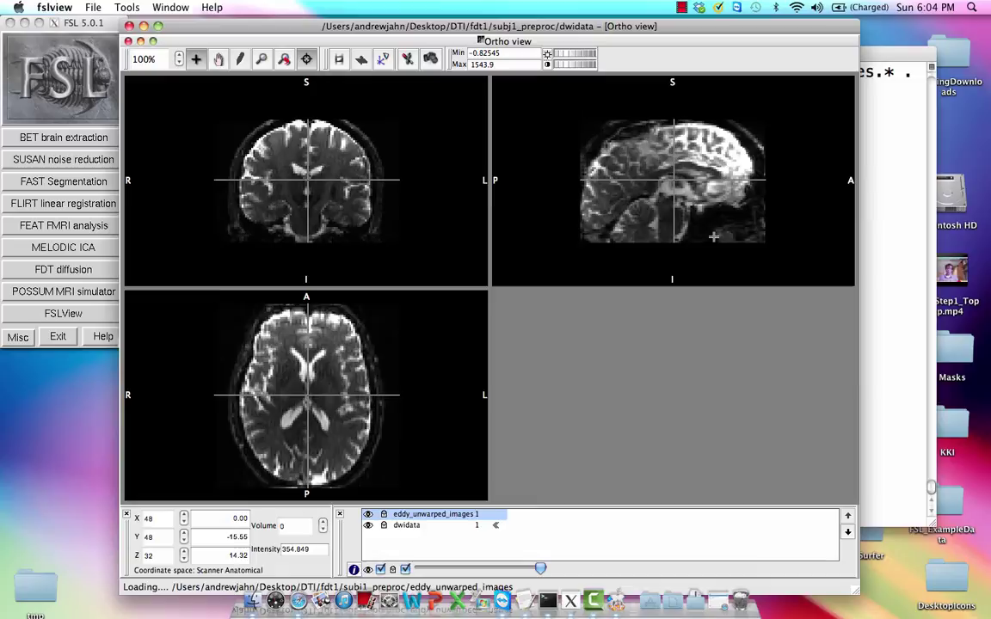
{"action": "left_click", "coordinate": [398, 516]}
{"action": "left_click", "coordinate": [400, 516]}
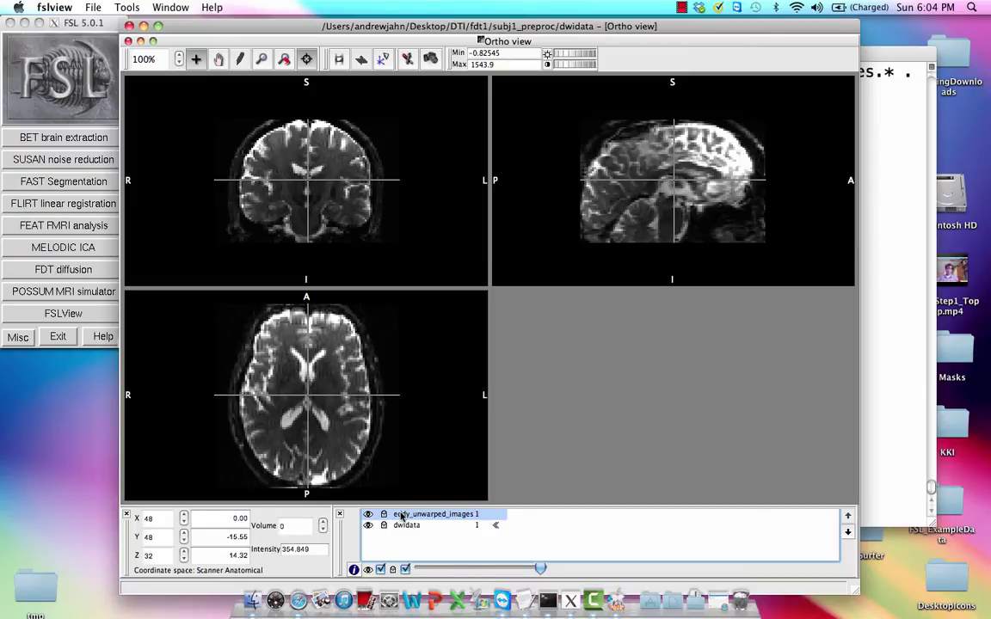
Toggle the eddy-corrected layer off and on a few more times, then start Movie Mode
{"action": "left_click", "coordinate": [401, 516]}
{"action": "left_click", "coordinate": [401, 516]}
{"action": "left_click", "coordinate": [401, 516]}
{"action": "left_click", "coordinate": [400, 516]}
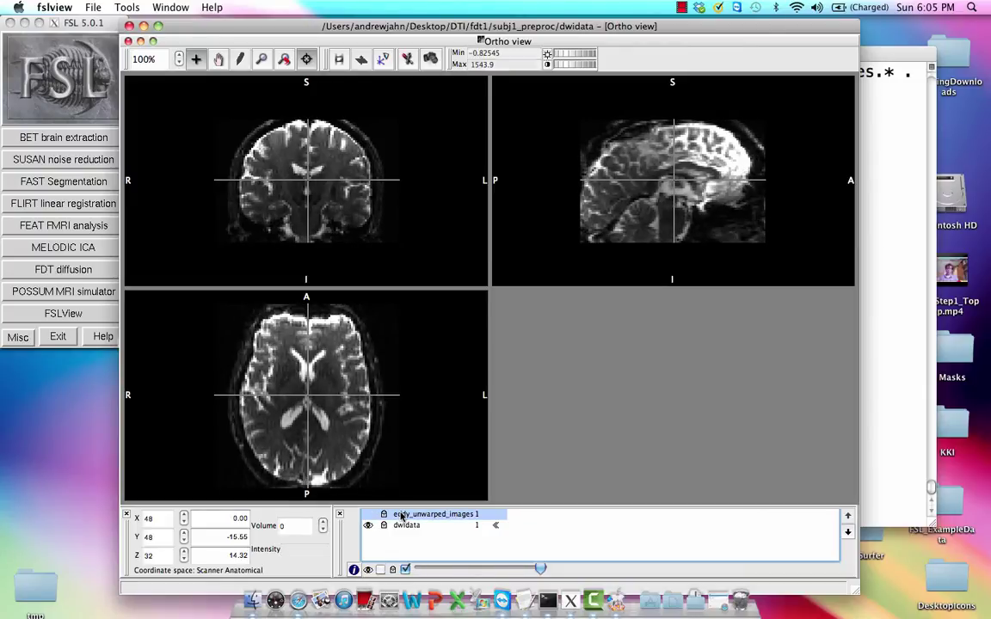
{"action": "left_click", "coordinate": [339, 59]}
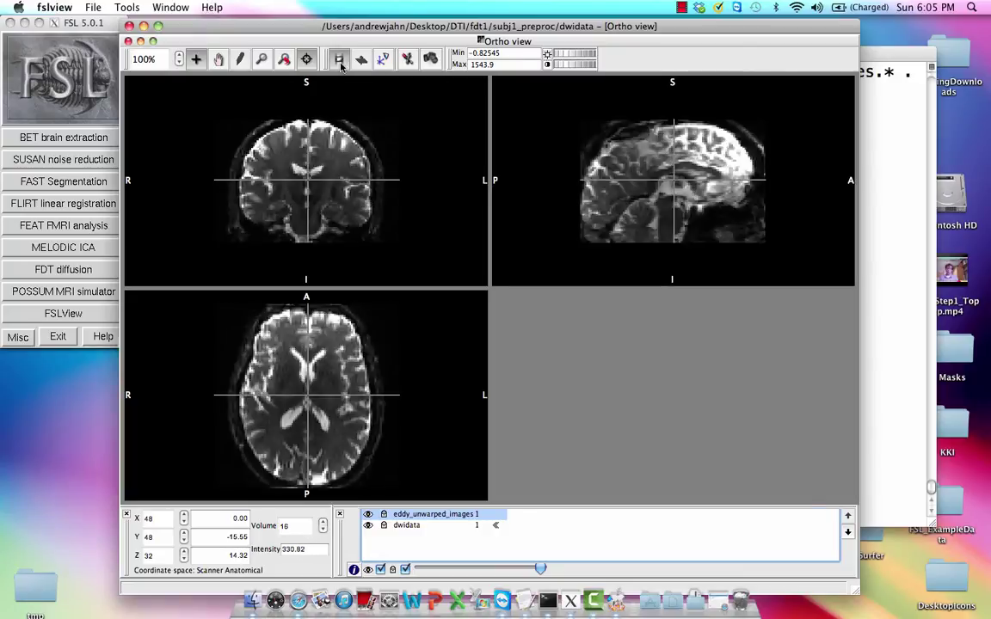
Stop Movie Mode and move the crosshair to a higher slice in the sagittal view
{"action": "left_click", "coordinate": [340, 61]}
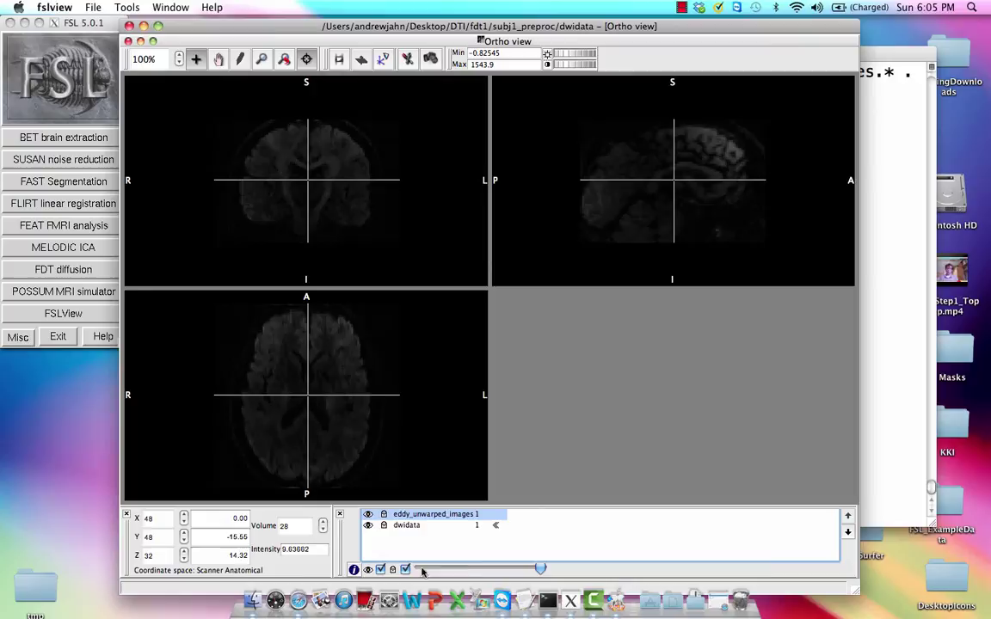
{"action": "mouse_move", "coordinate": [672, 153]}
{"action": "left_mouse_down"}
{"action": "mouse_move", "coordinate": [697, 153]}
{"action": "mouse_move", "coordinate": [678, 149]}
{"action": "left_mouse_up"}
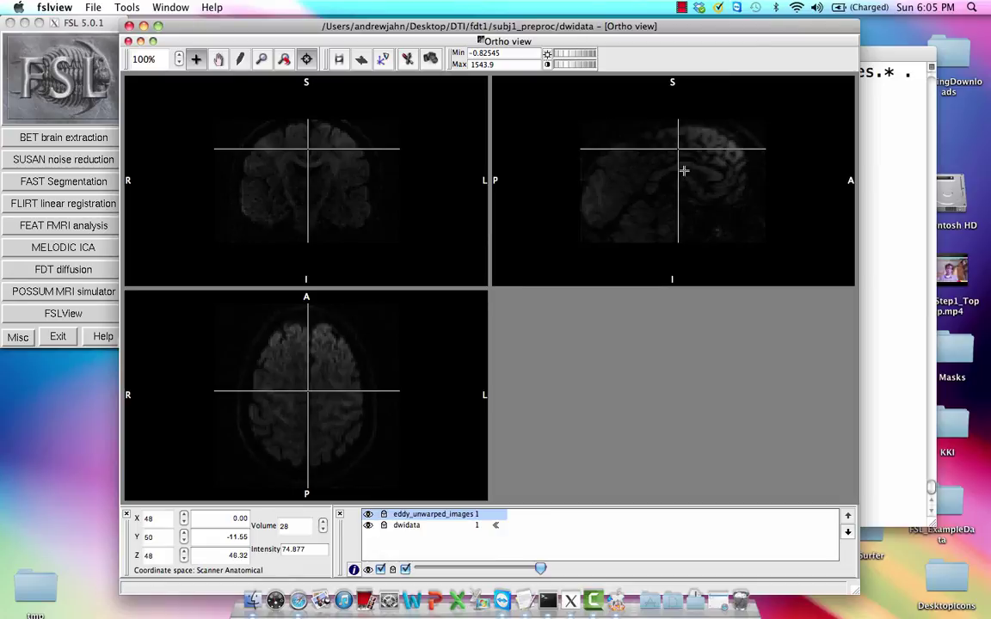
{"action": "left_click", "coordinate": [661, 149]}
Set the display maximum to 400, restart Movie Mode, and toggle the eddy-corrected layer
{"action": "double_click", "coordinate": [486, 65]}
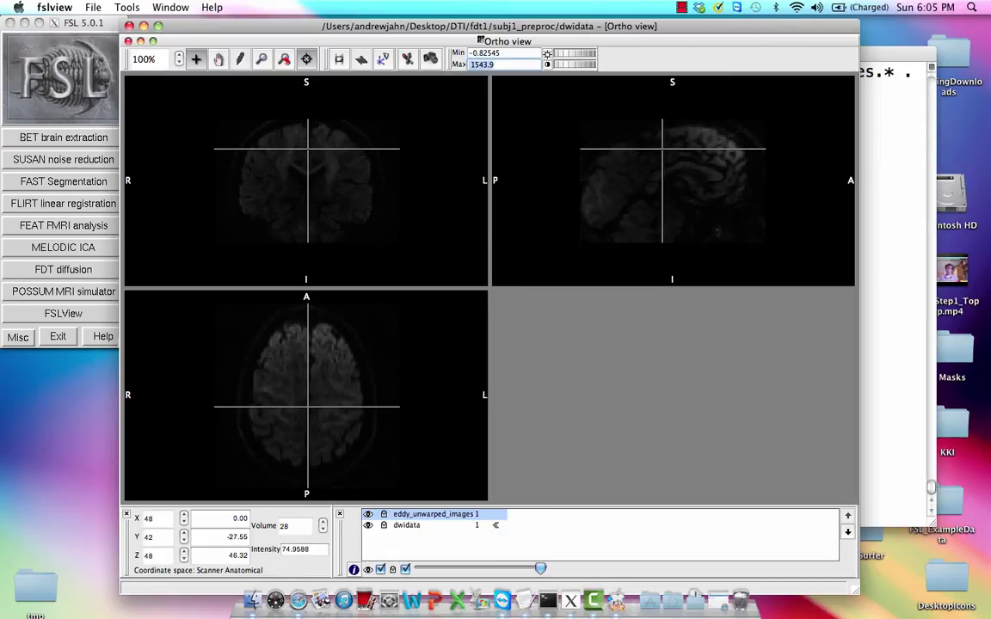
{"action": "type", "text": "400"}
{"action": "key", "text": "Return"}
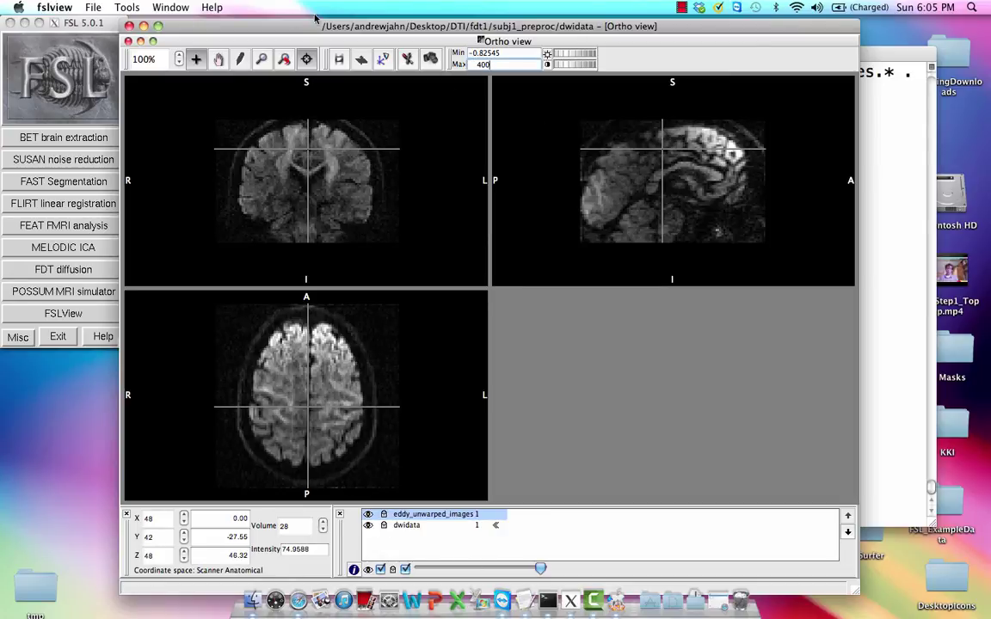
{"action": "left_click", "coordinate": [343, 60]}
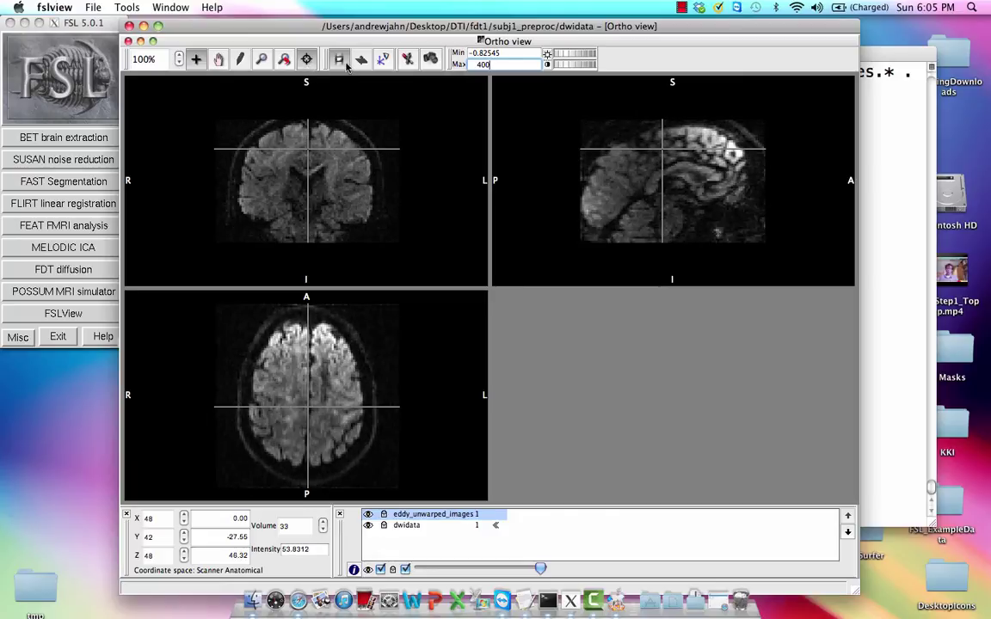
{"action": "left_click", "coordinate": [368, 514]}
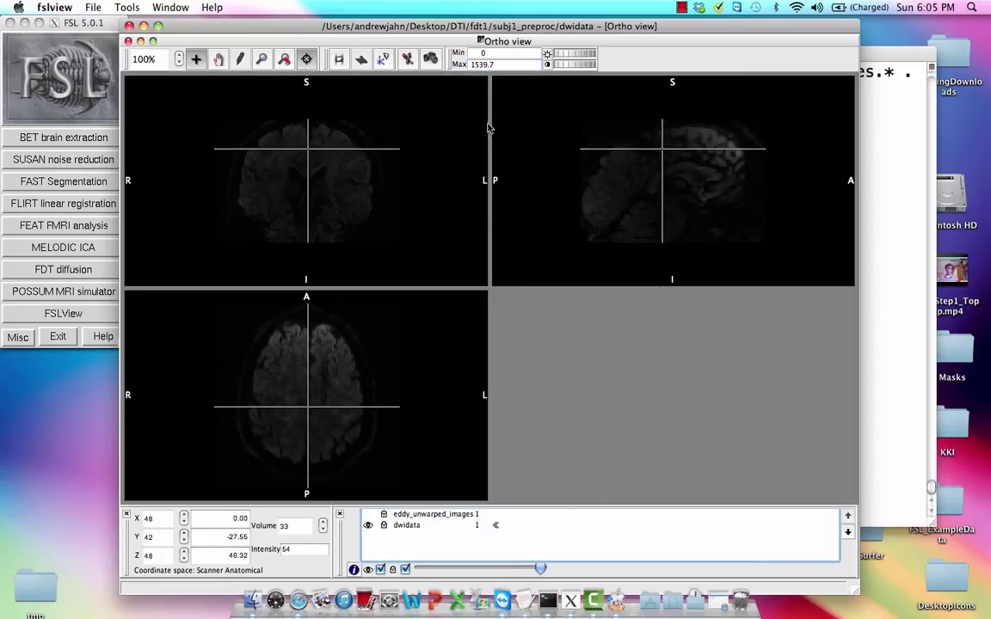
{"action": "type", "text": "00"}
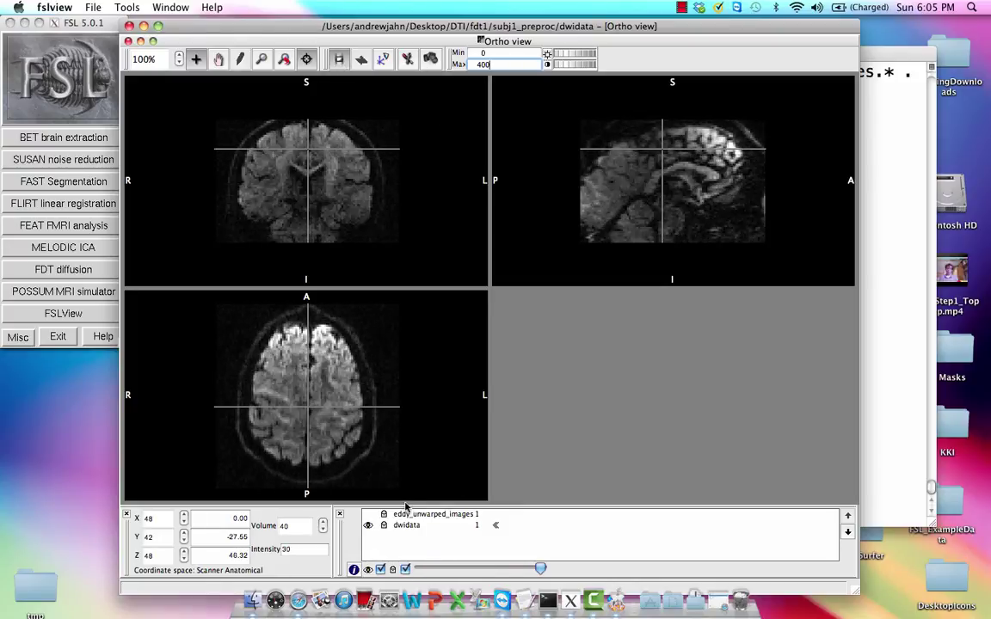
{"action": "left_click", "coordinate": [369, 514]}
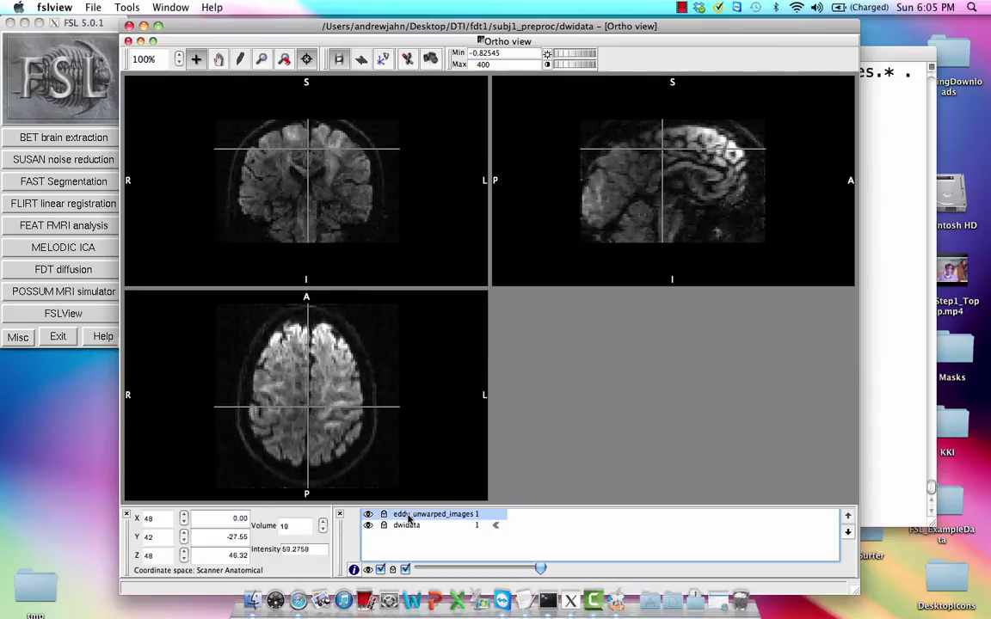
Hide eddy_unwarped_images to watch dwidata alone and move the crosshair to voxel 48, 57, 53
{"action": "left_click", "coordinate": [382, 514]}
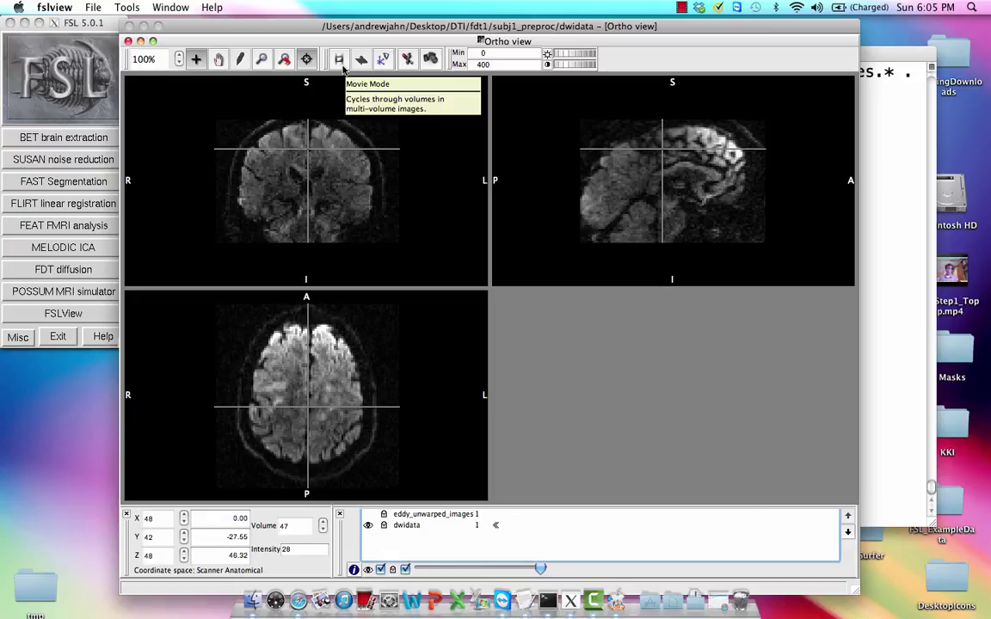
{"action": "left_click", "coordinate": [691, 139]}
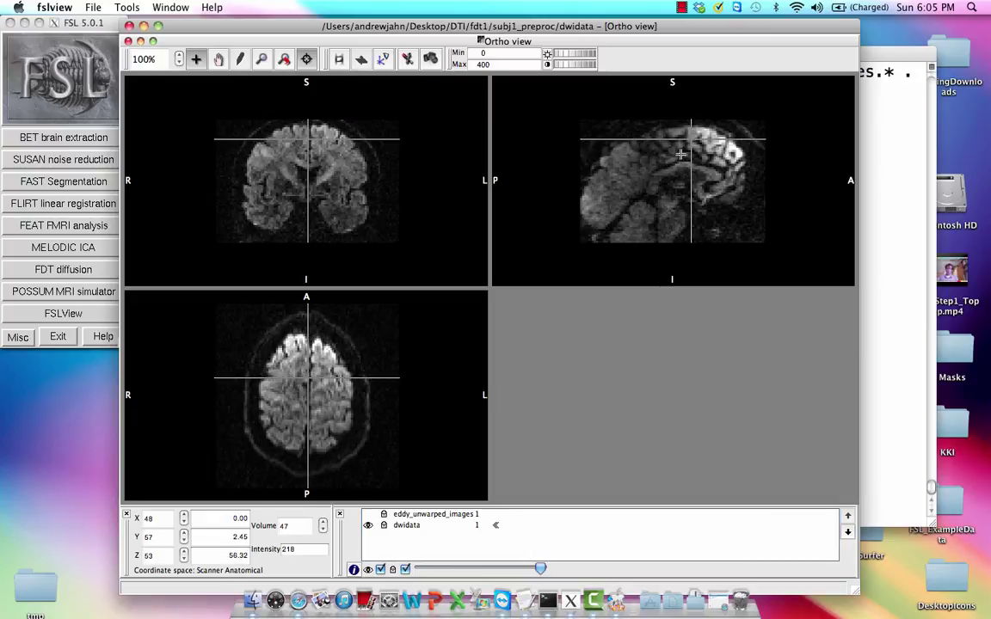